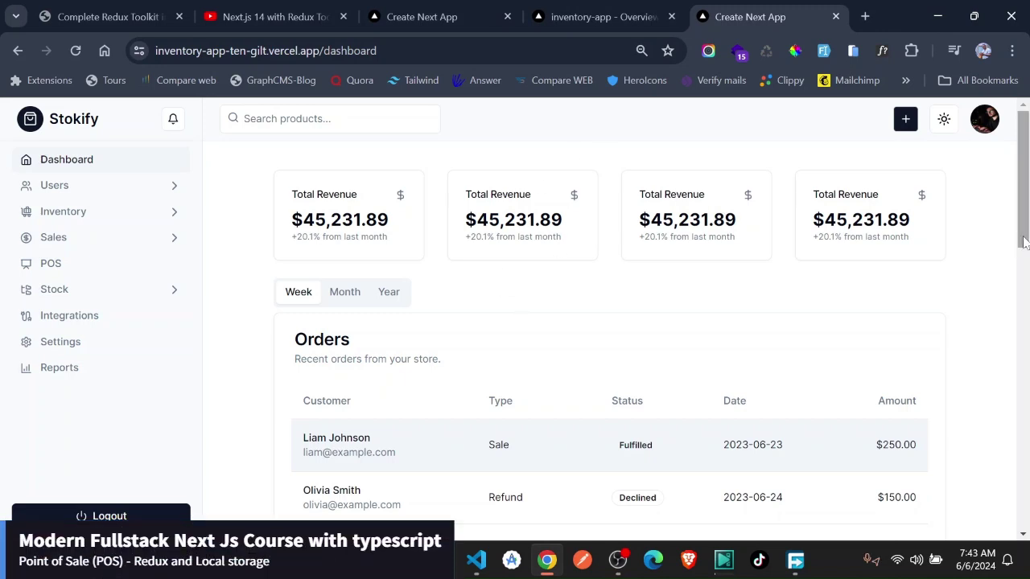
Open and close the profile panel, then expand and collapse the Users sidebar section.
drag(1024, 249, 982, 233)
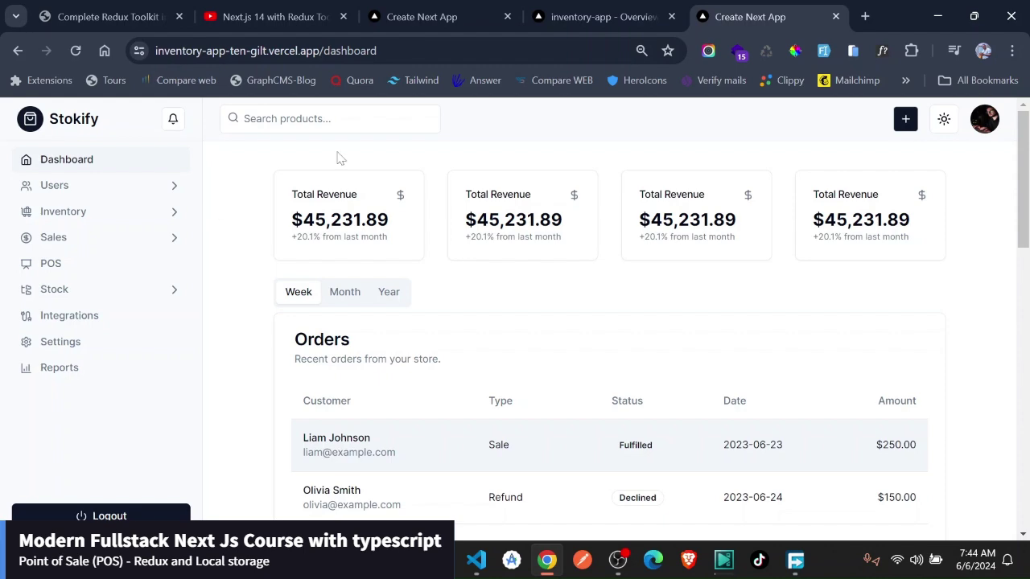
click(982, 131)
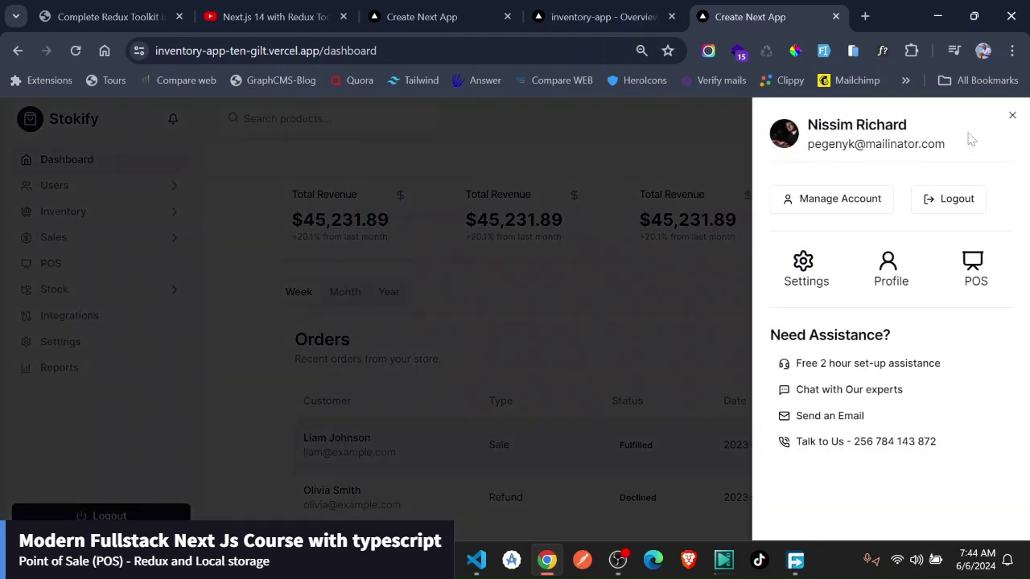
click(1013, 115)
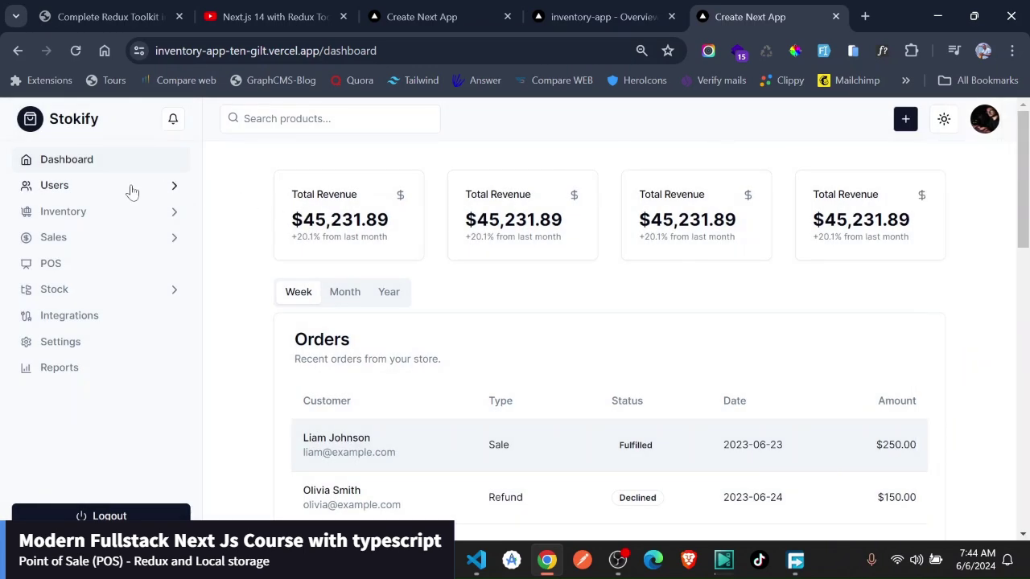
click(133, 191)
click(132, 191)
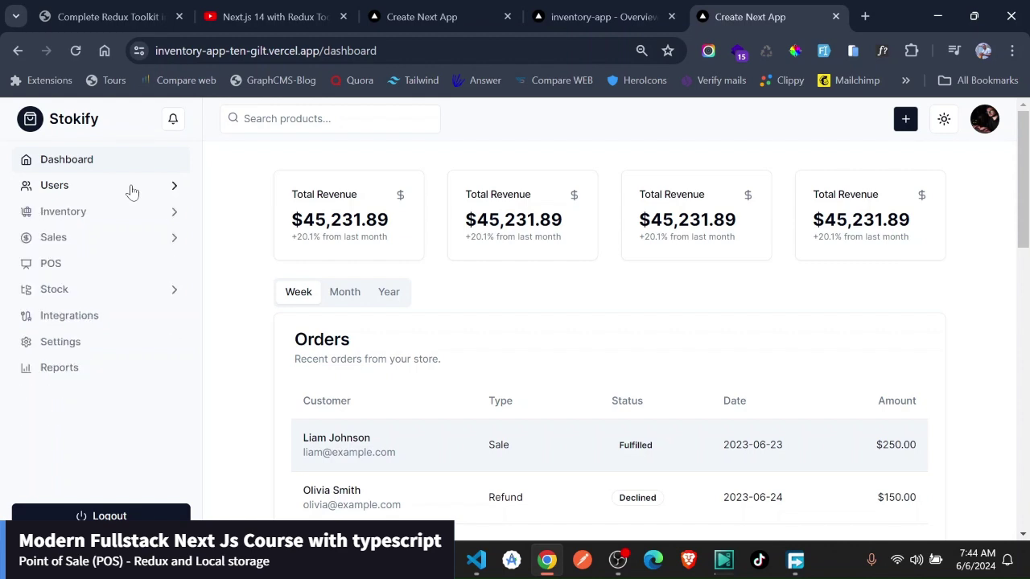
Open the POS page, showing Test Product in the order and a $258.50 total with 10% tax.
click(51, 267)
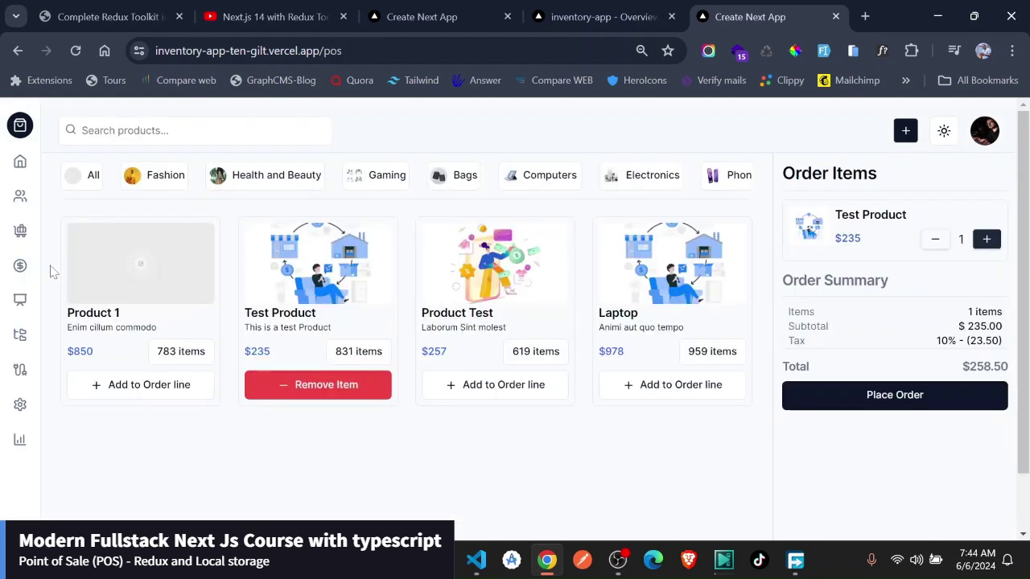
click(241, 51)
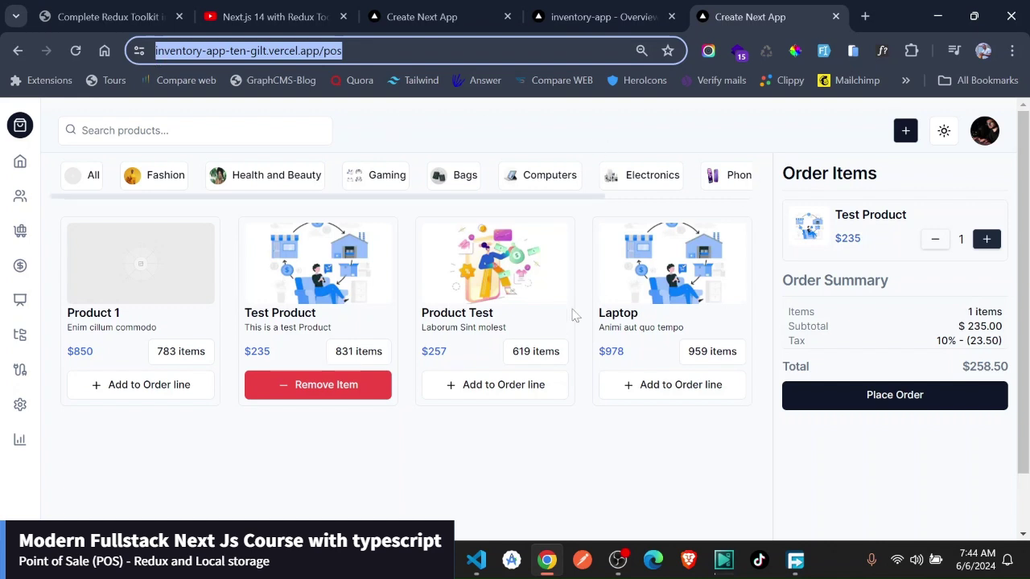
click(444, 430)
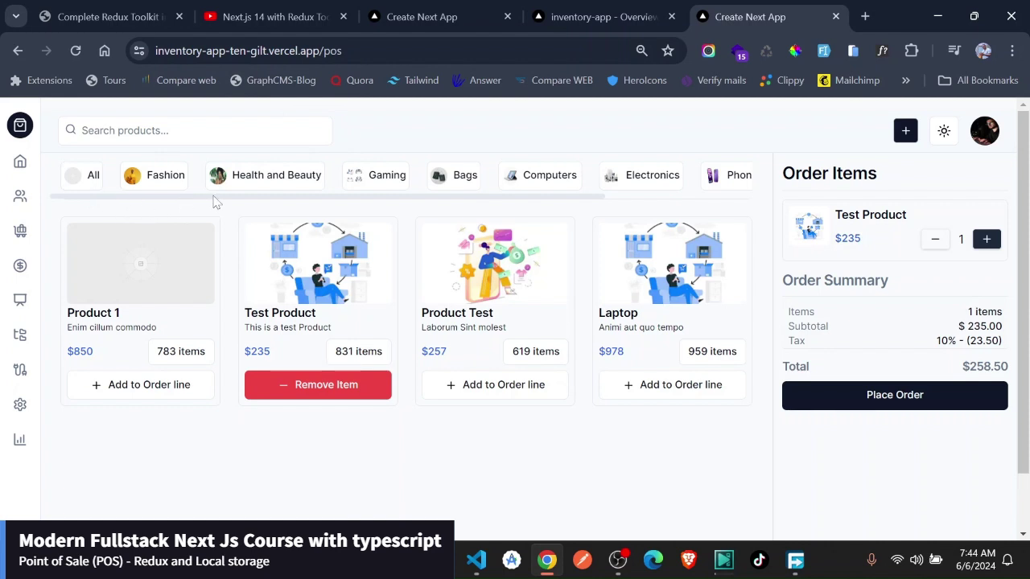
drag(213, 201, 167, 209)
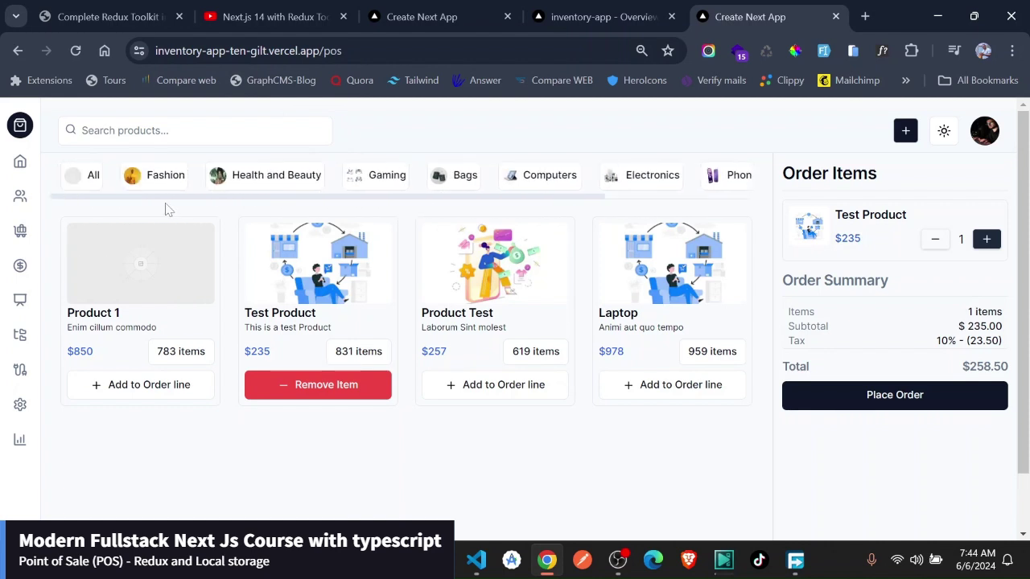
Visit the Users list, then return to the POS page and reload it.
click(20, 198)
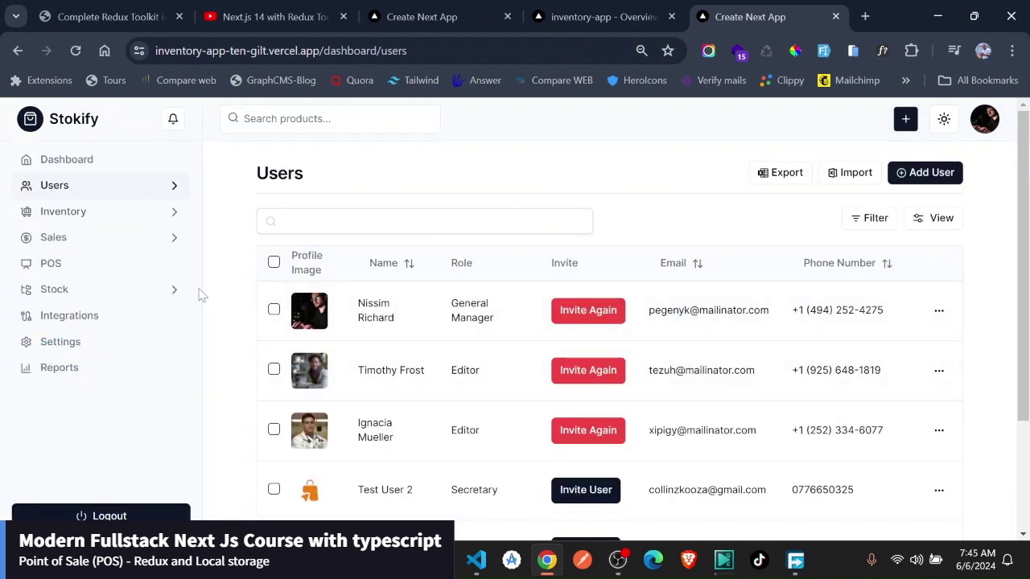
click(69, 271)
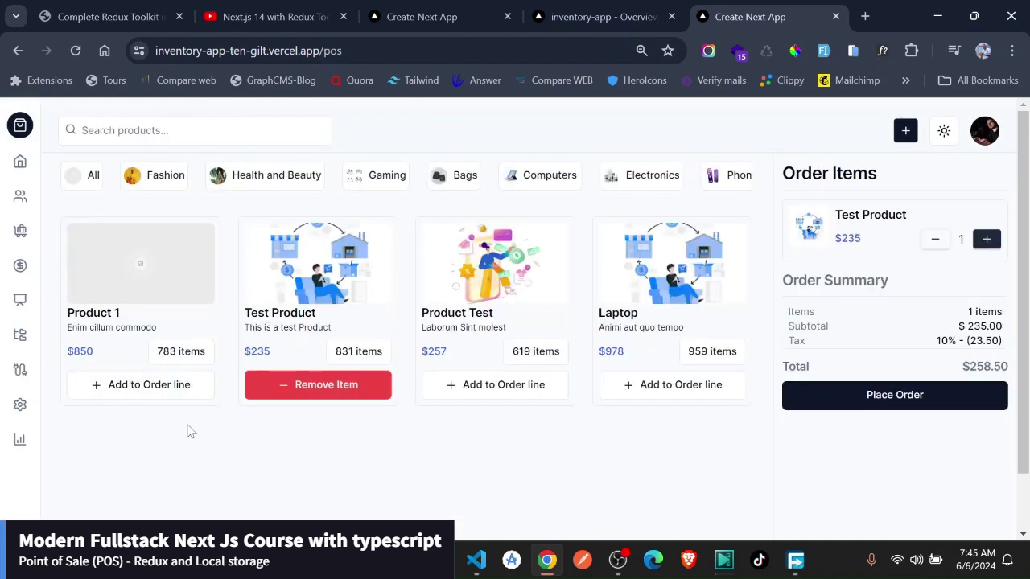
click(76, 52)
Remove Test Product so the order shows No Order Items.
click(305, 394)
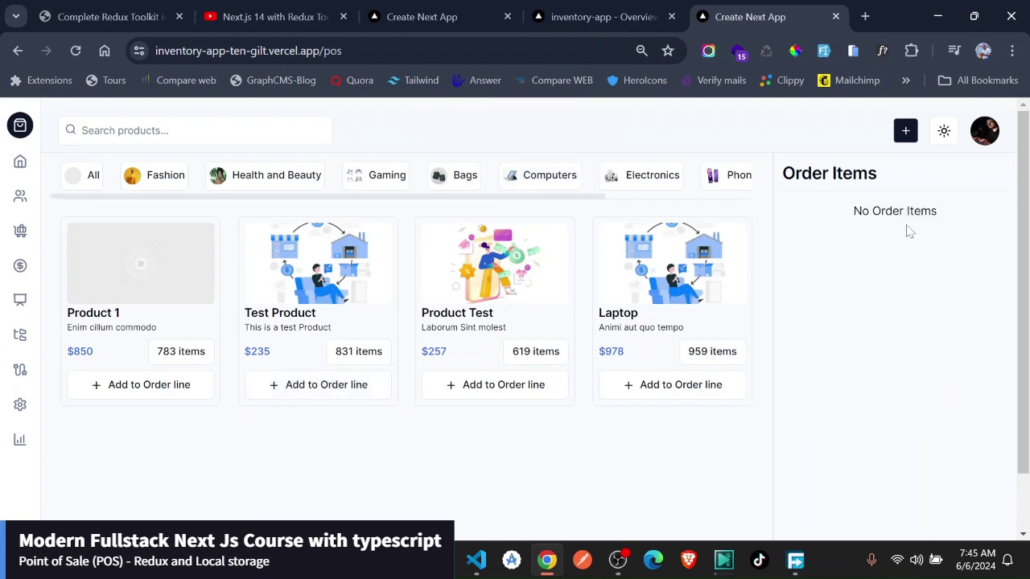
triple_click(981, 214)
click(981, 214)
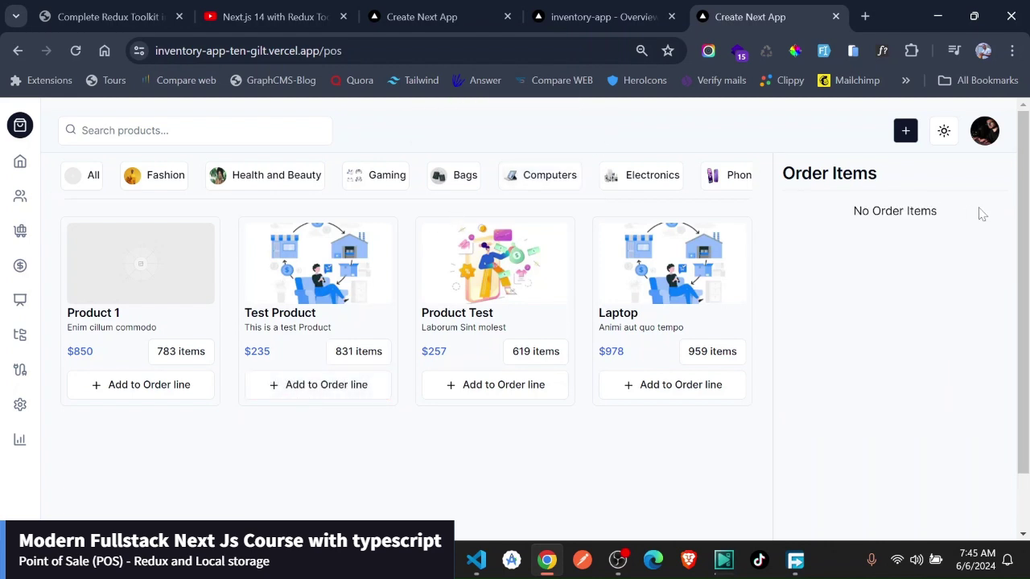
Filter the product grid through All and Fashion, ending on the empty Bags category.
click(90, 184)
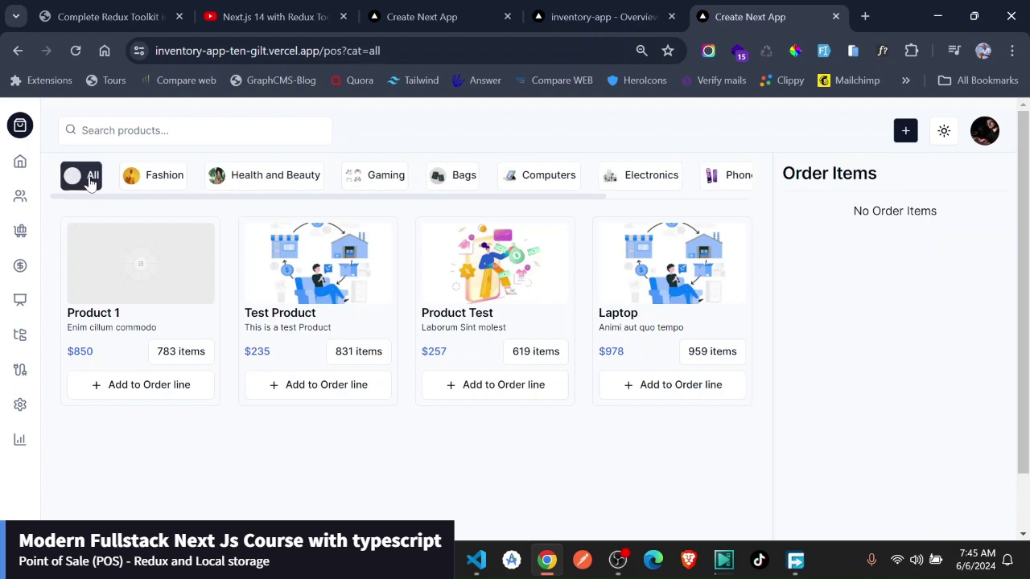
click(160, 183)
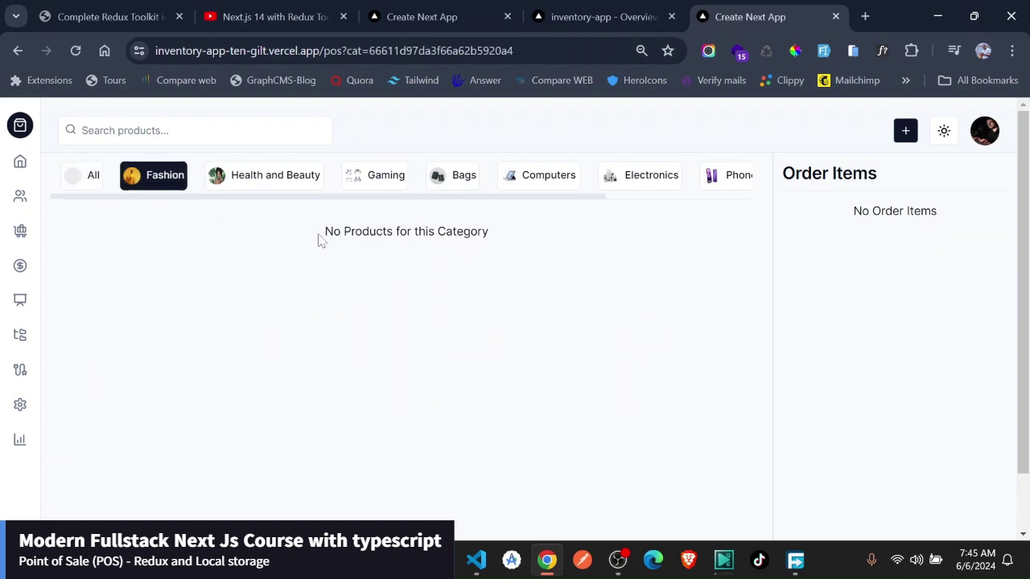
drag(320, 239, 513, 236)
click(518, 239)
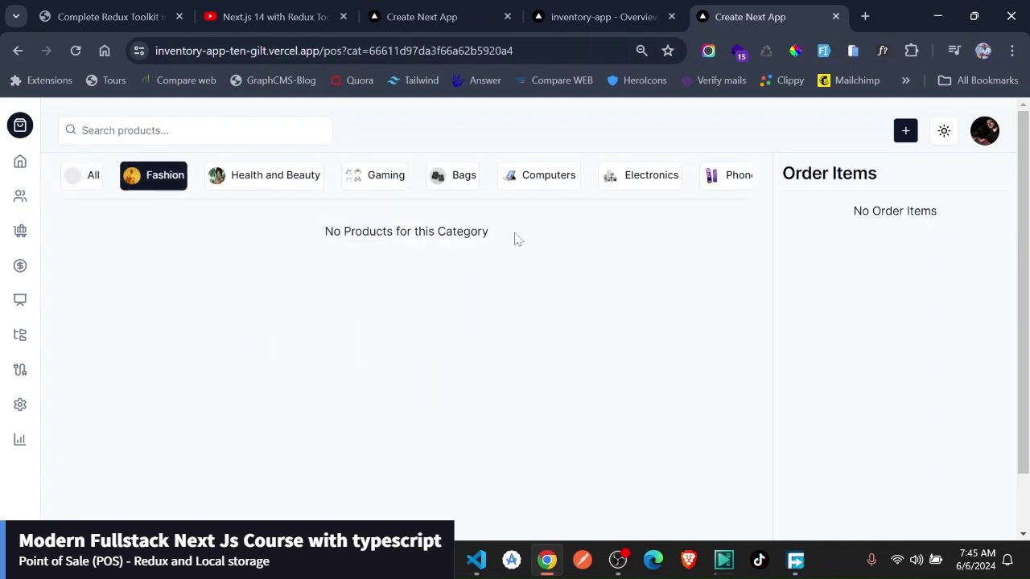
click(458, 185)
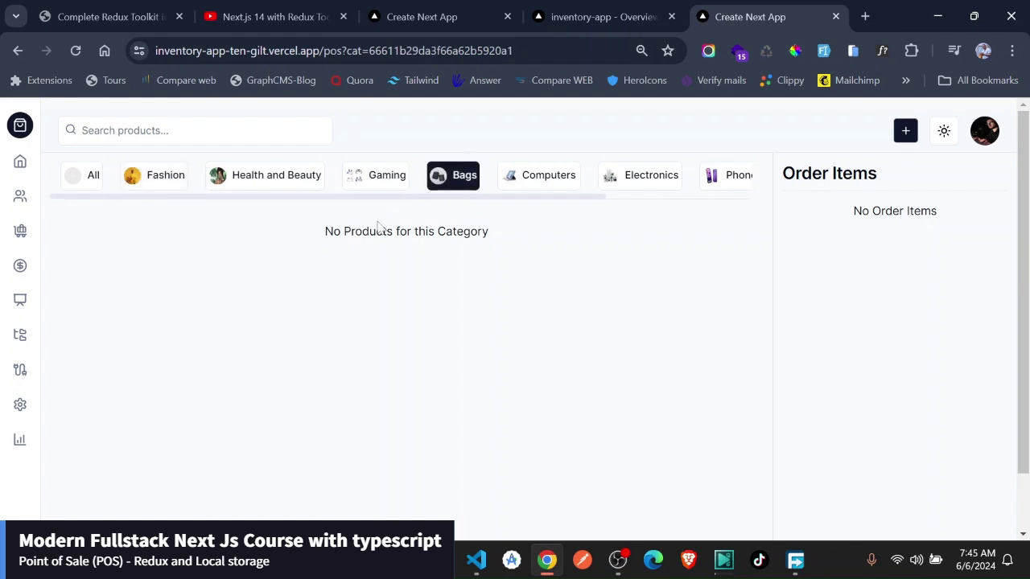
drag(332, 232, 527, 231)
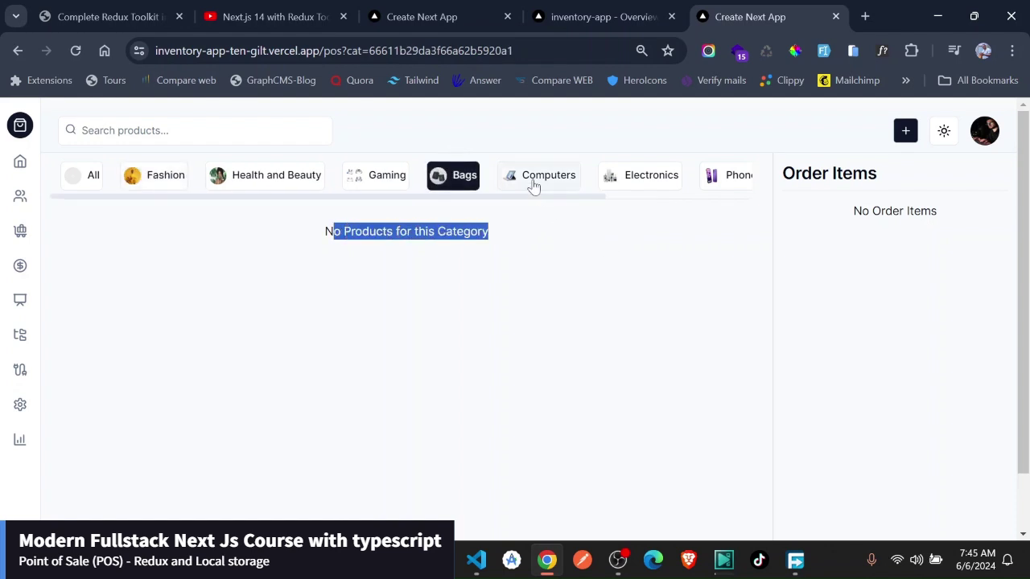
Filter the product grid to the Computers category.
click(534, 183)
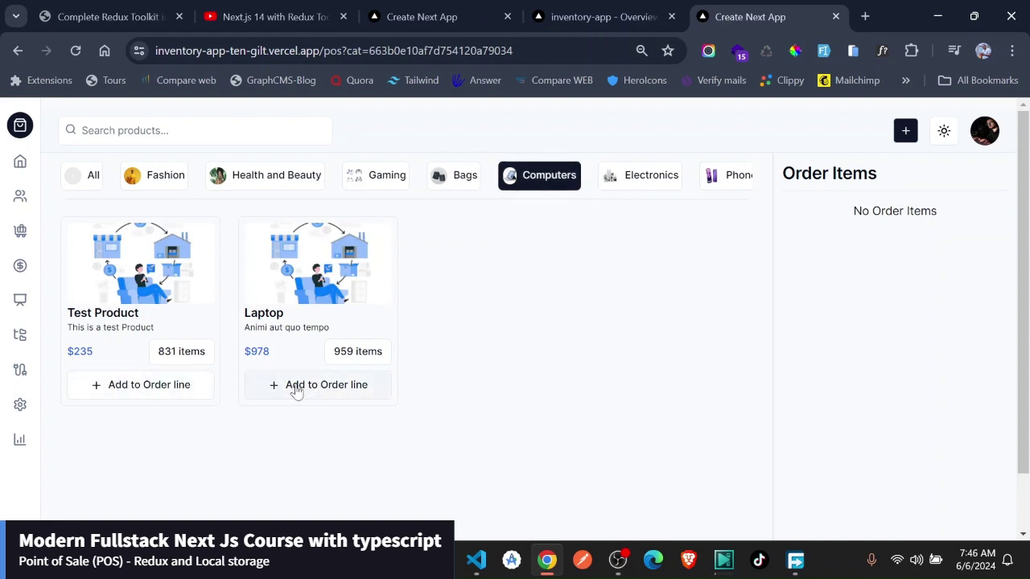
click(630, 184)
click(537, 179)
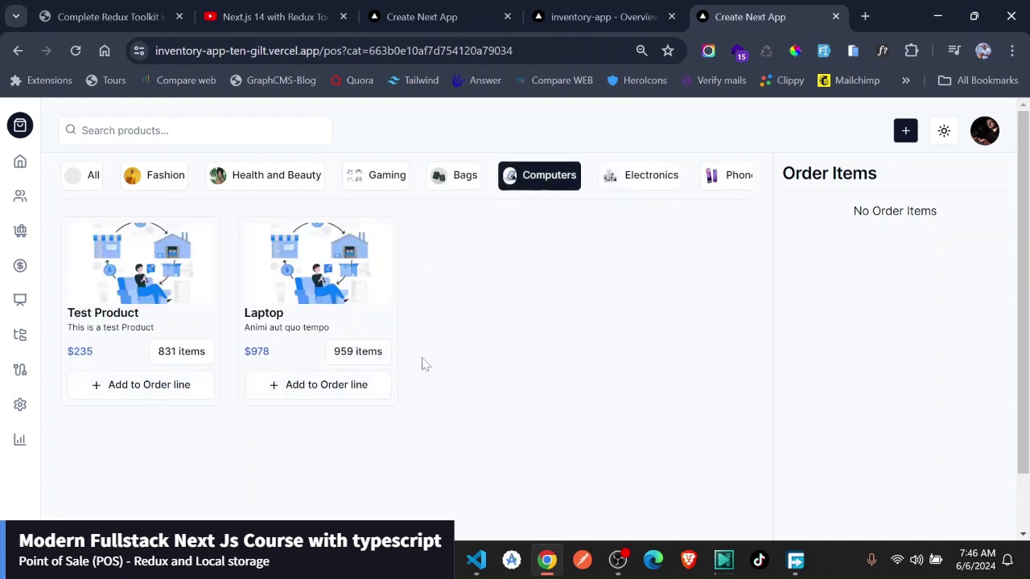
Add Test Product to the order at quantity 1, totalling $258.50.
click(143, 394)
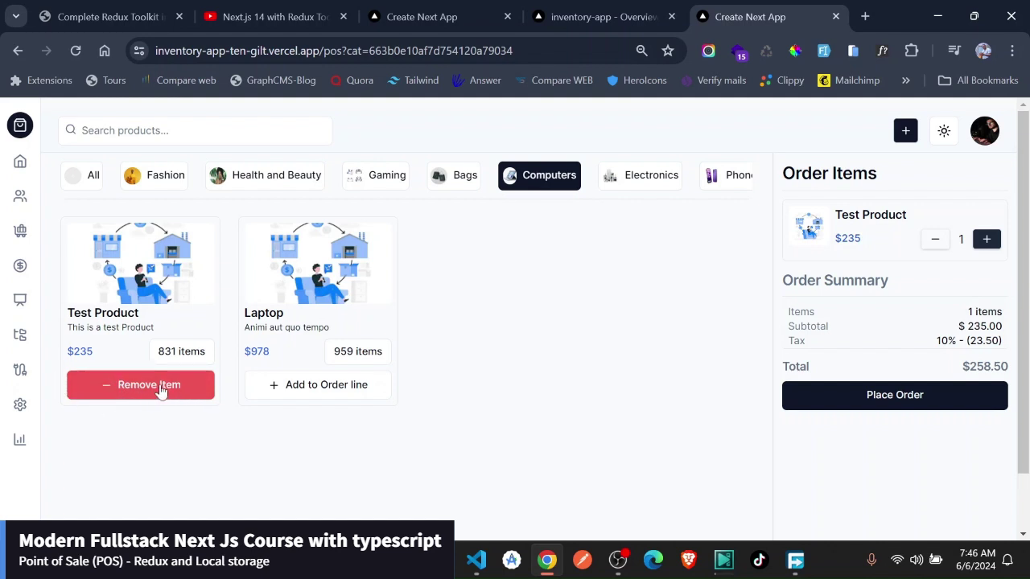
click(161, 391)
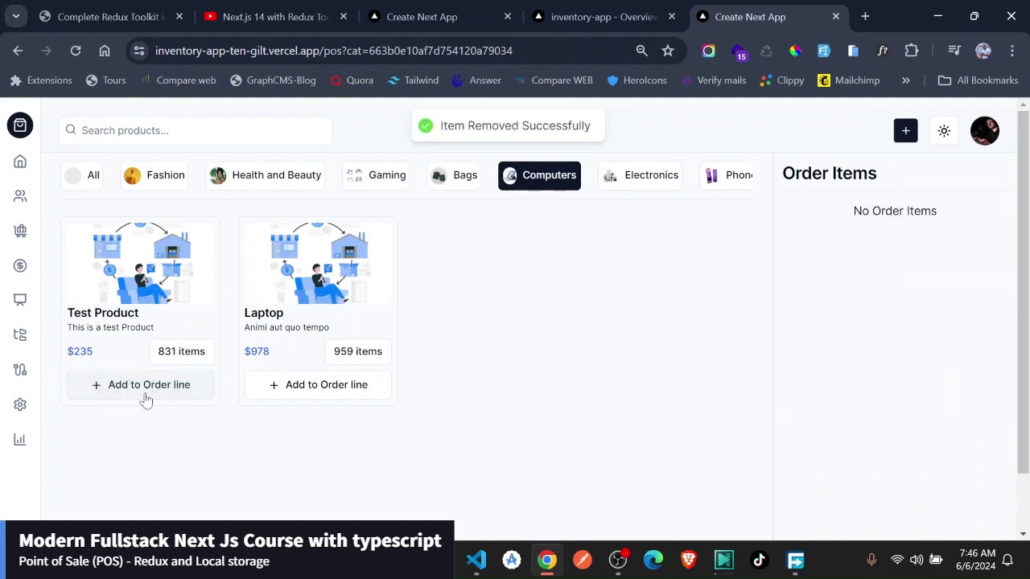
click(144, 398)
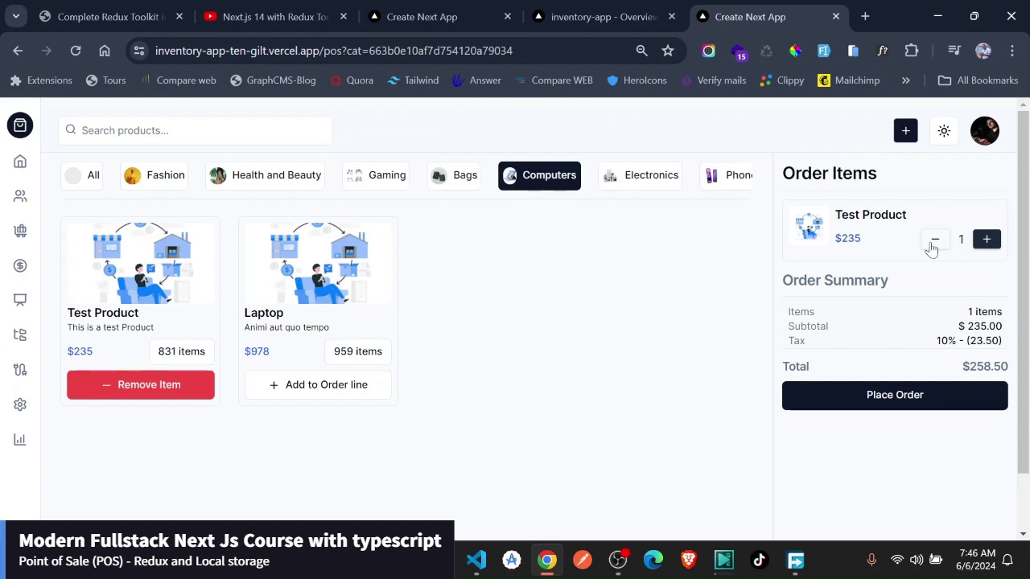
click(985, 240)
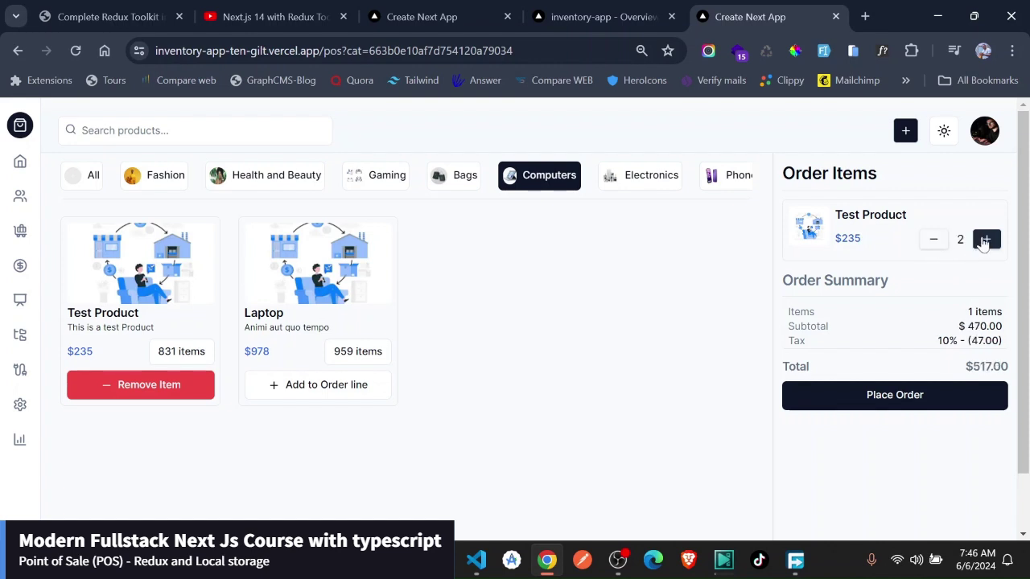
click(985, 240)
click(985, 240)
click(985, 240)
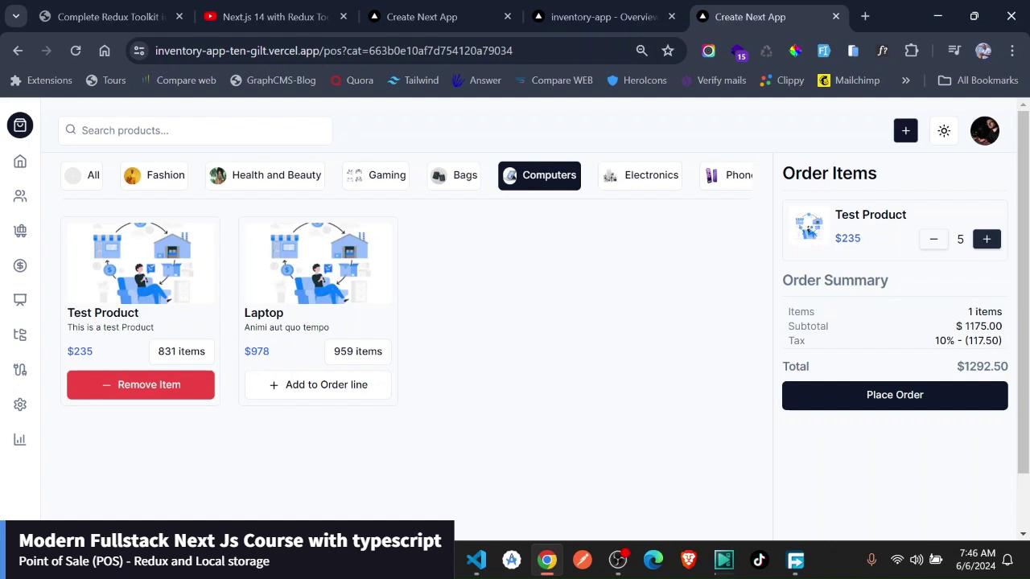
drag(788, 311, 1006, 312)
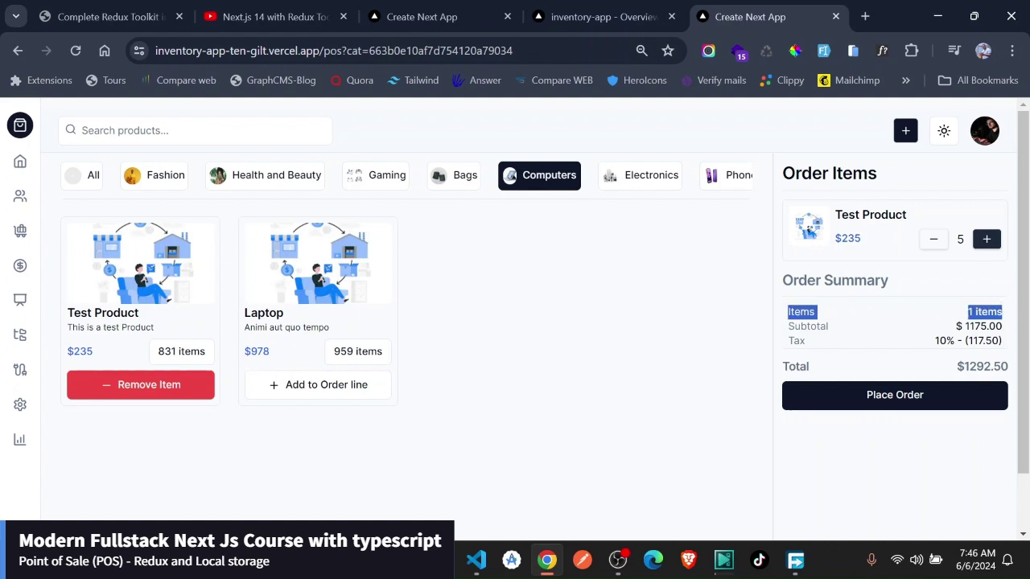
drag(794, 326, 997, 326)
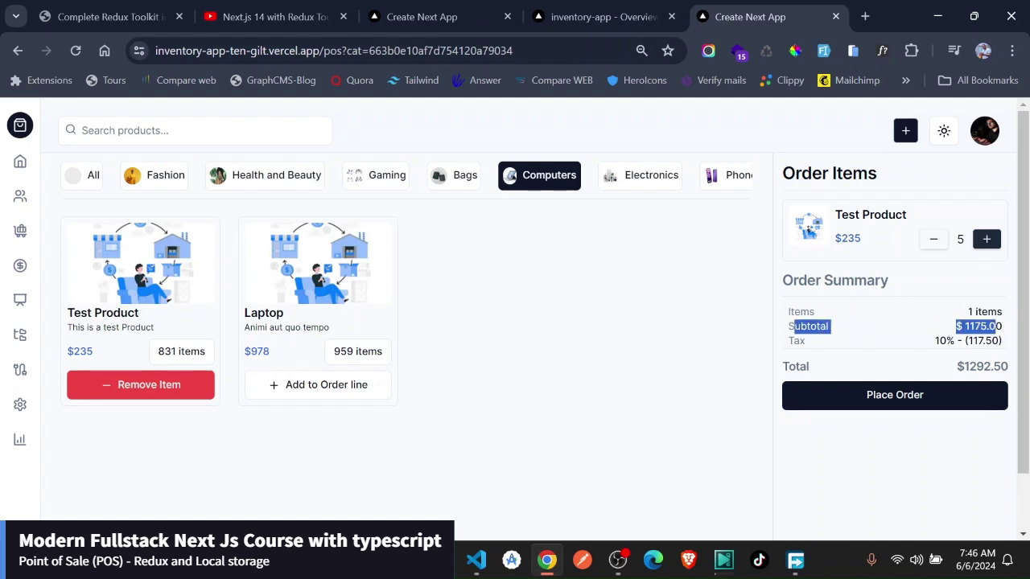
drag(787, 341, 1002, 341)
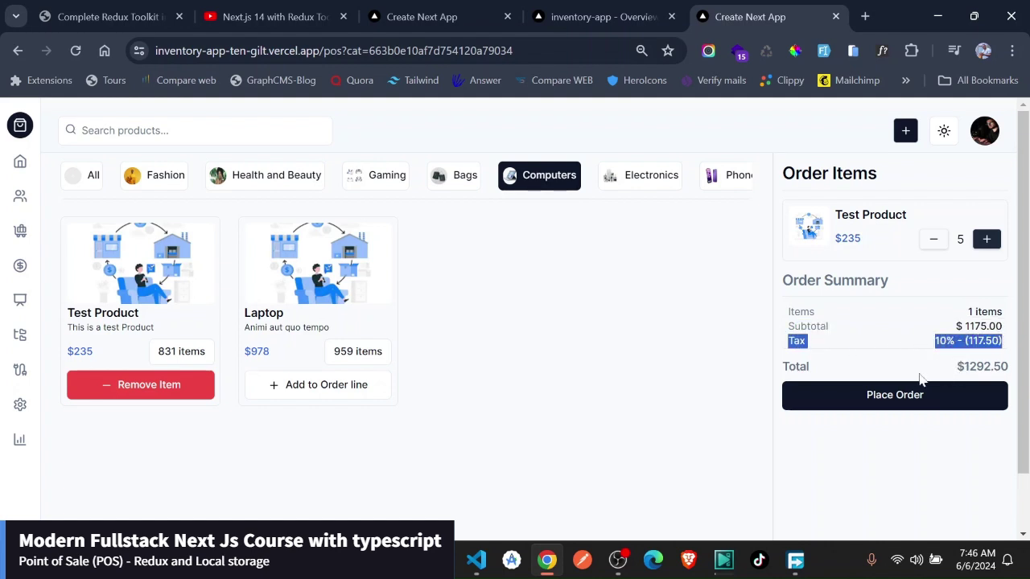
drag(784, 366, 1008, 367)
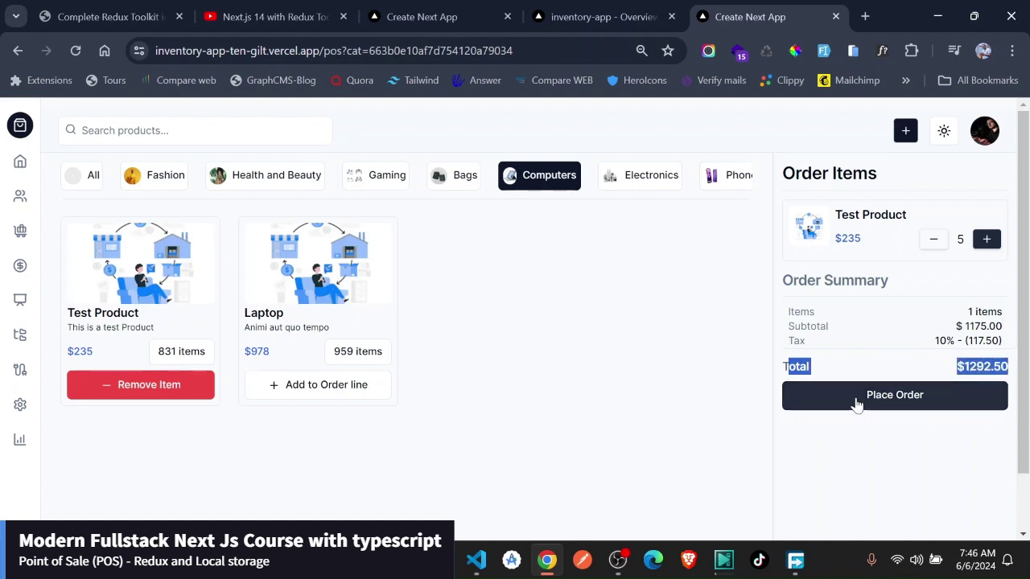
click(300, 392)
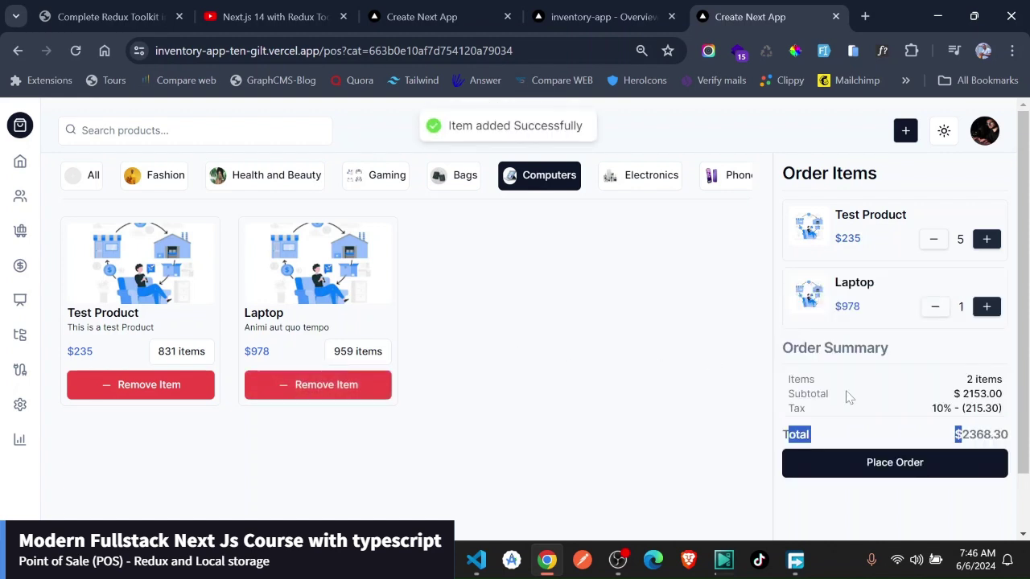
click(977, 346)
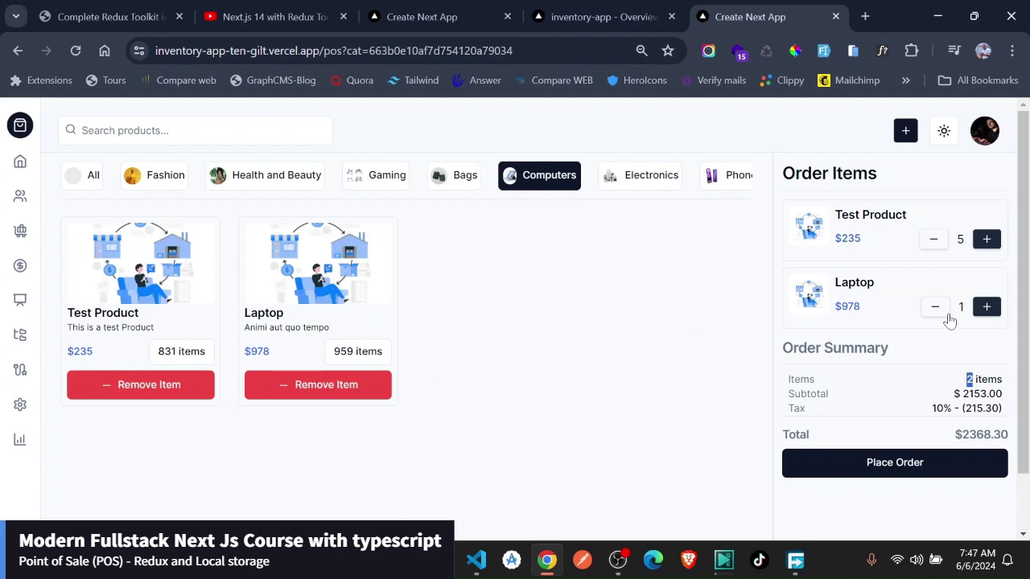
drag(816, 292, 533, 338)
click(958, 312)
drag(956, 313, 968, 315)
click(932, 312)
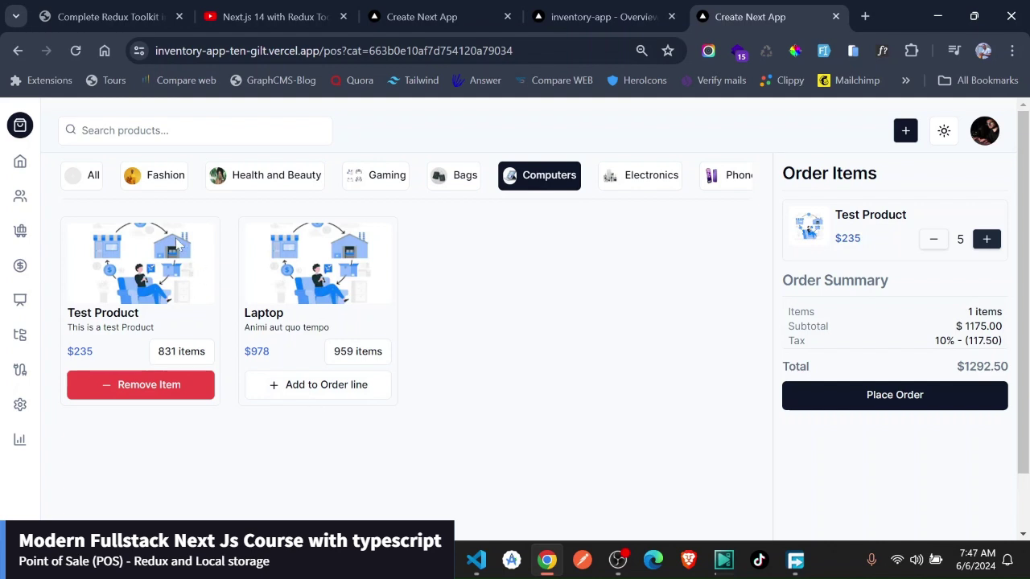
click(75, 51)
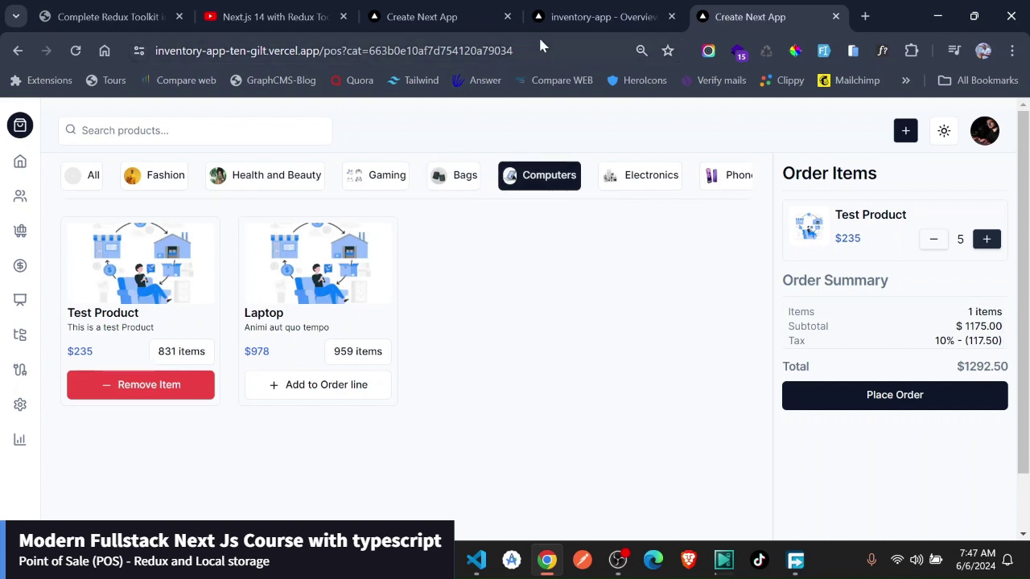
Switch the POS grid from Computers to the All category, listing four products.
drag(519, 50, 322, 62)
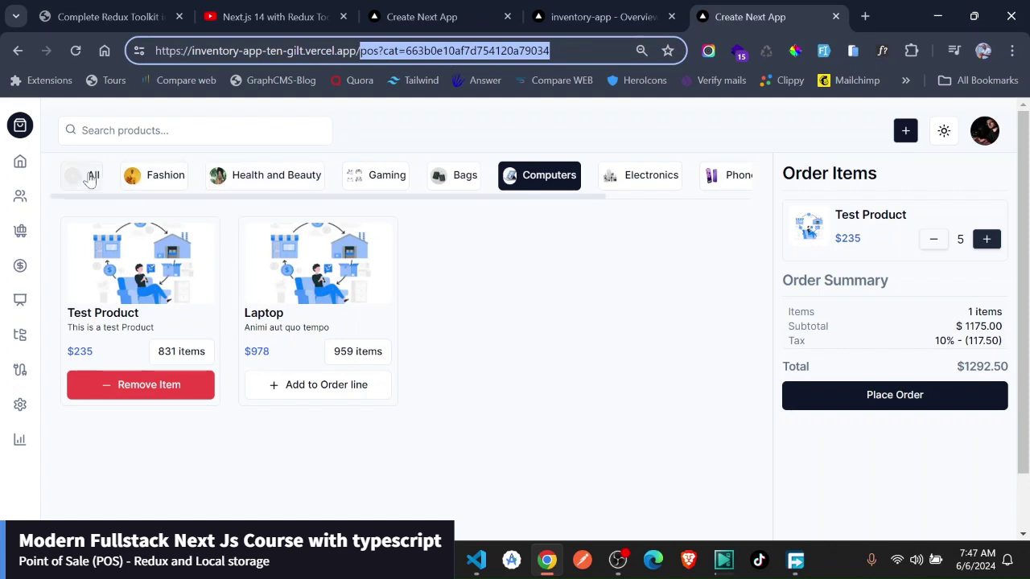
click(91, 178)
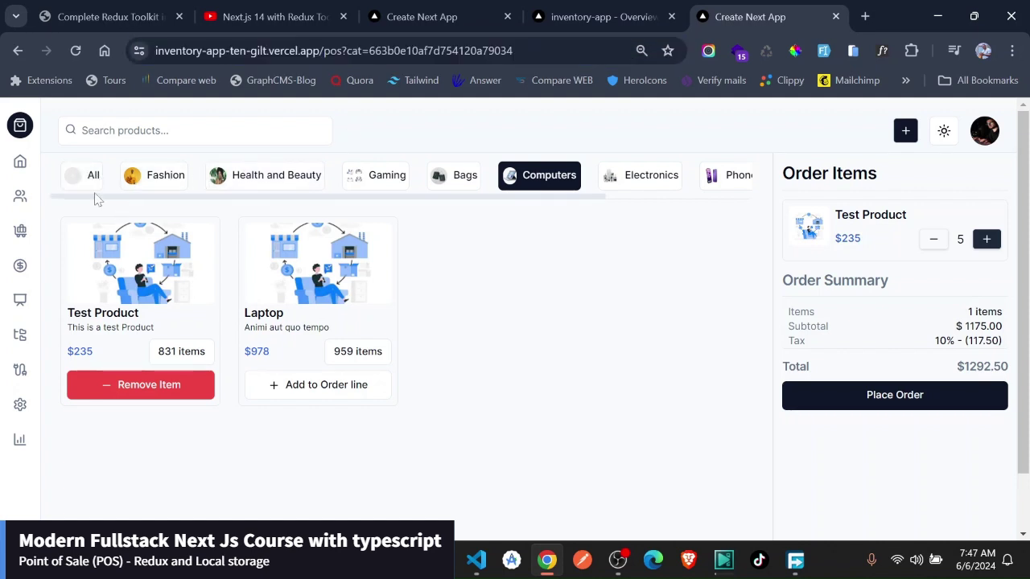
click(92, 177)
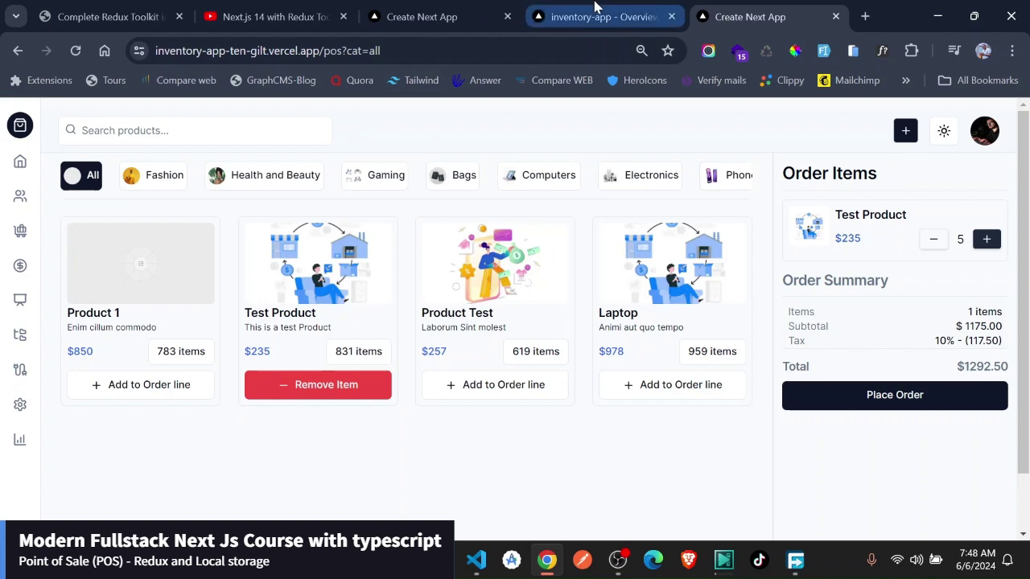
Switch to the Desishub CS course page and scroll down it.
click(451, 17)
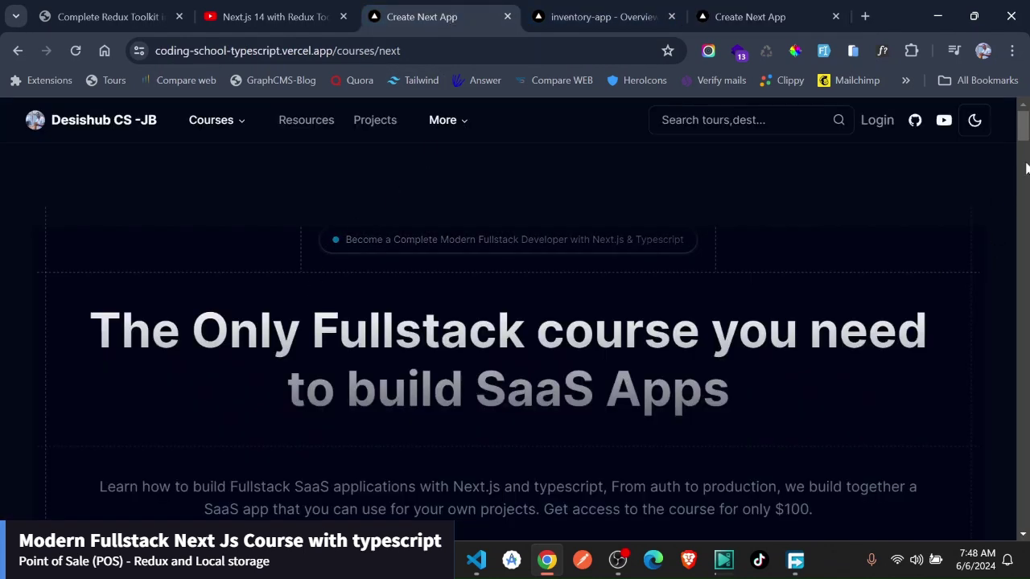
scroll(1014, 193, down, 10)
scroll(1012, 216, down, 1)
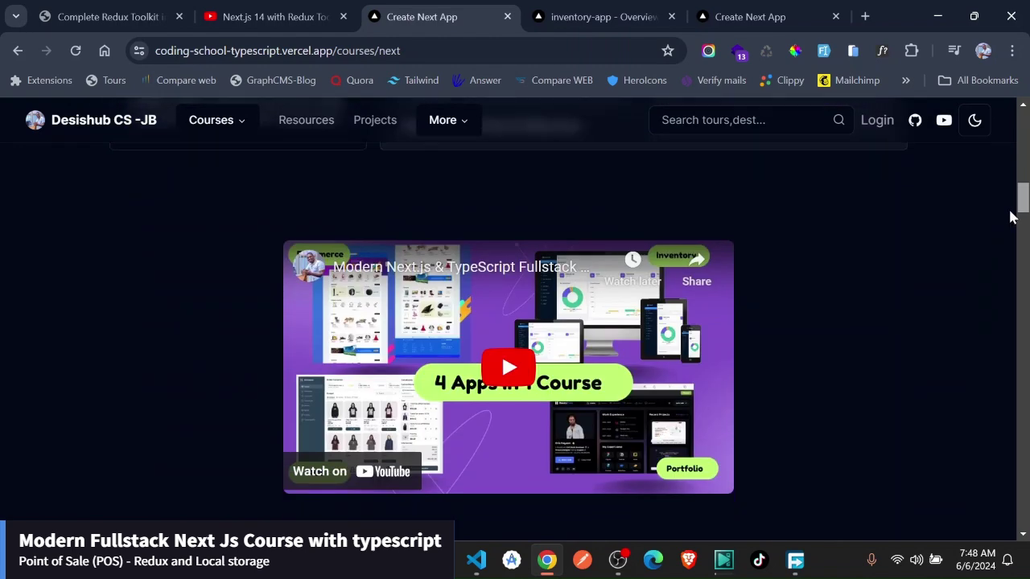
Close the Vercel inventory-app overview tab, keeping the Desishub course page showing.
click(714, 14)
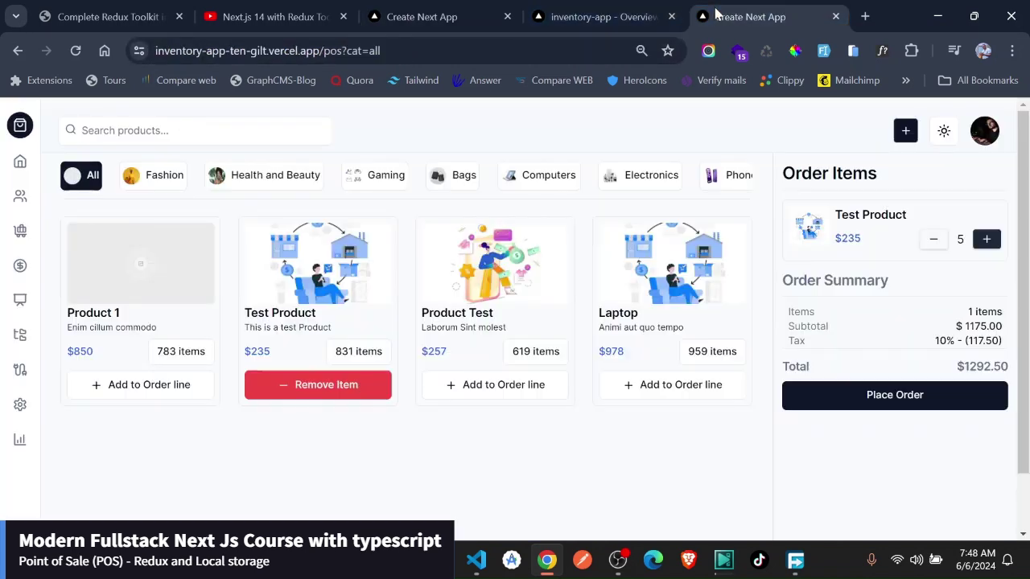
click(607, 16)
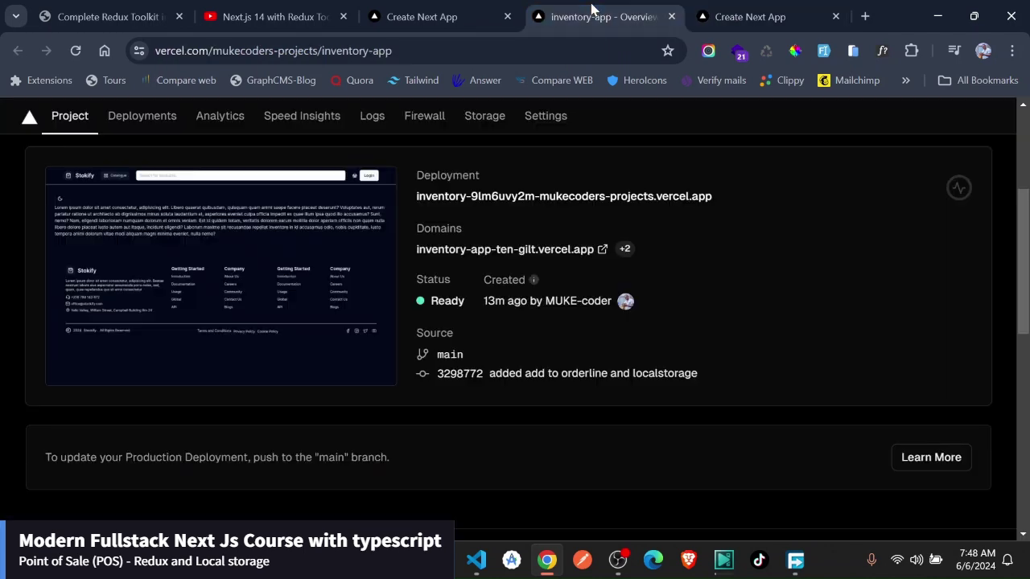
click(453, 17)
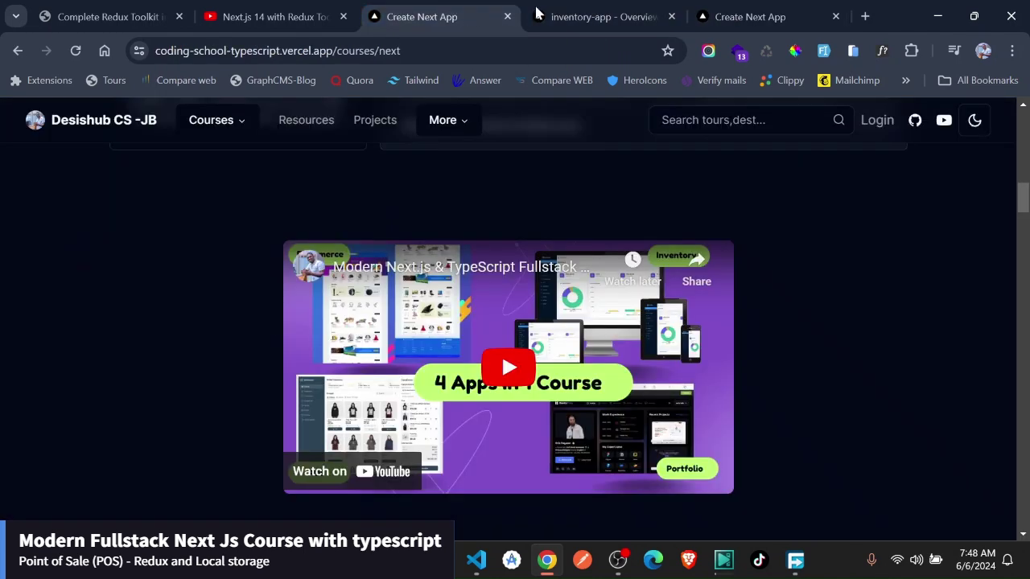
click(671, 16)
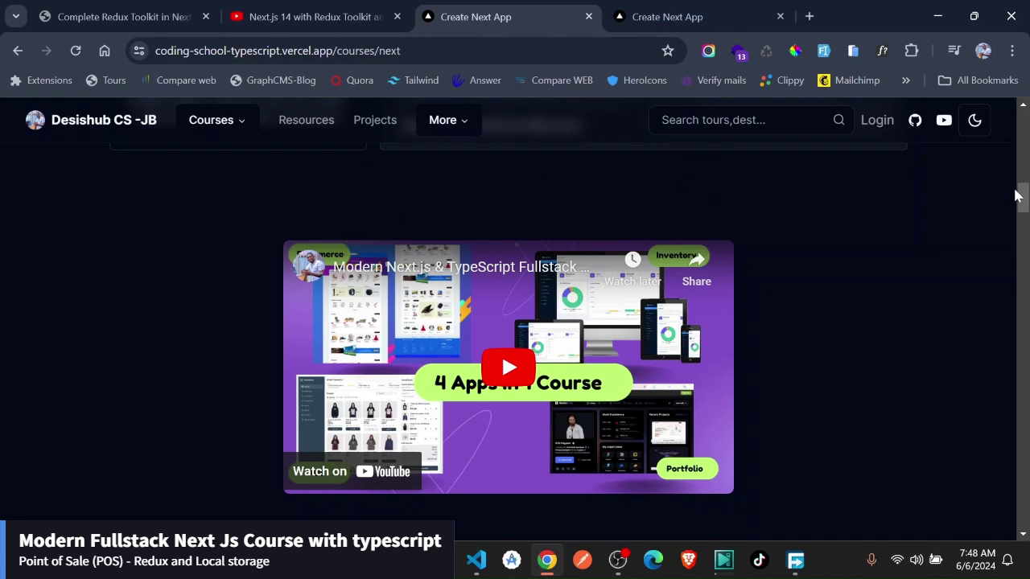
drag(1020, 197, 957, 168)
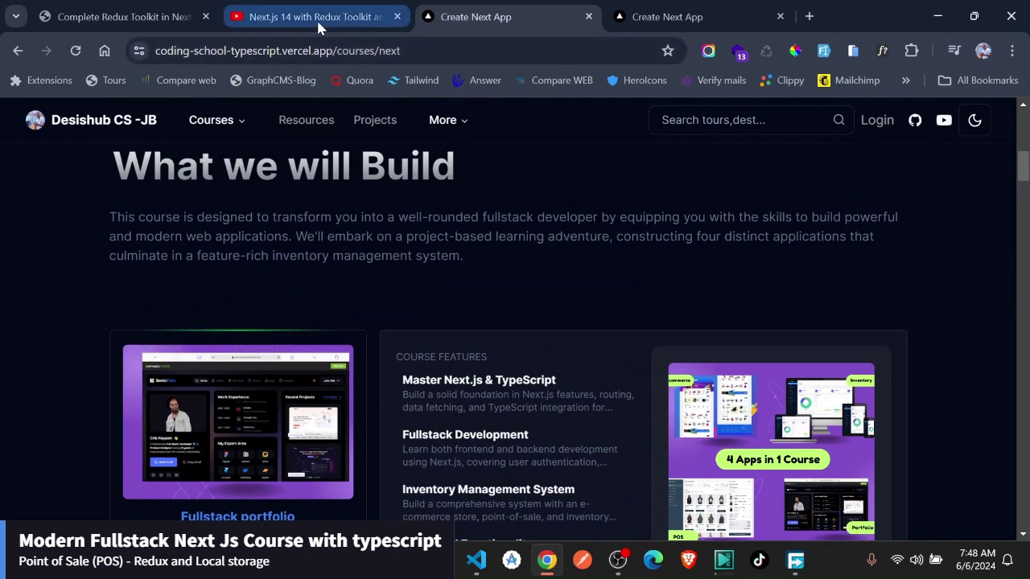
Switch to the 'Next.js 14 with Redux Toolkit and TypeScript' YouTube video and scroll down slightly.
click(269, 16)
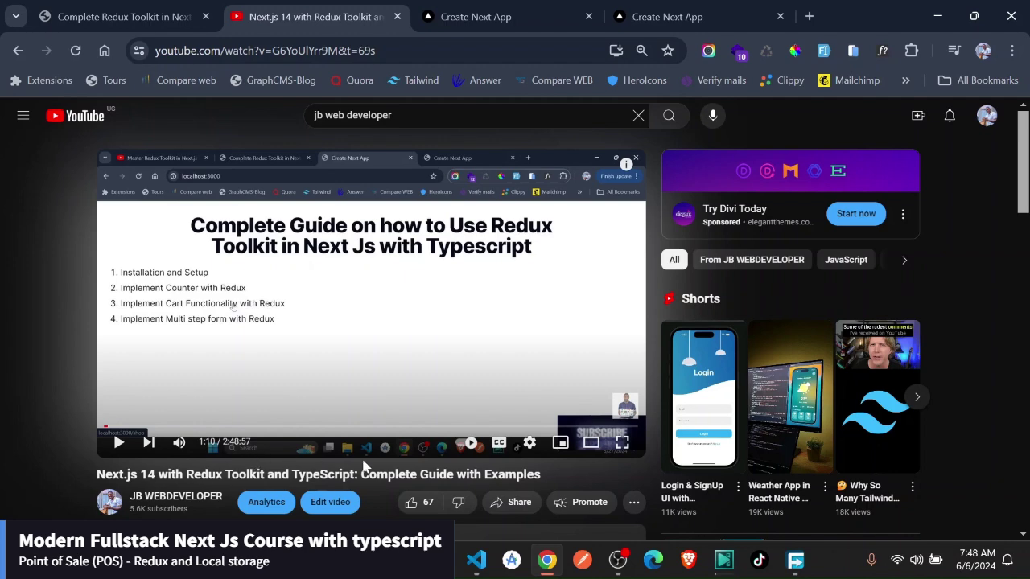
scroll(515, 322, down, 1)
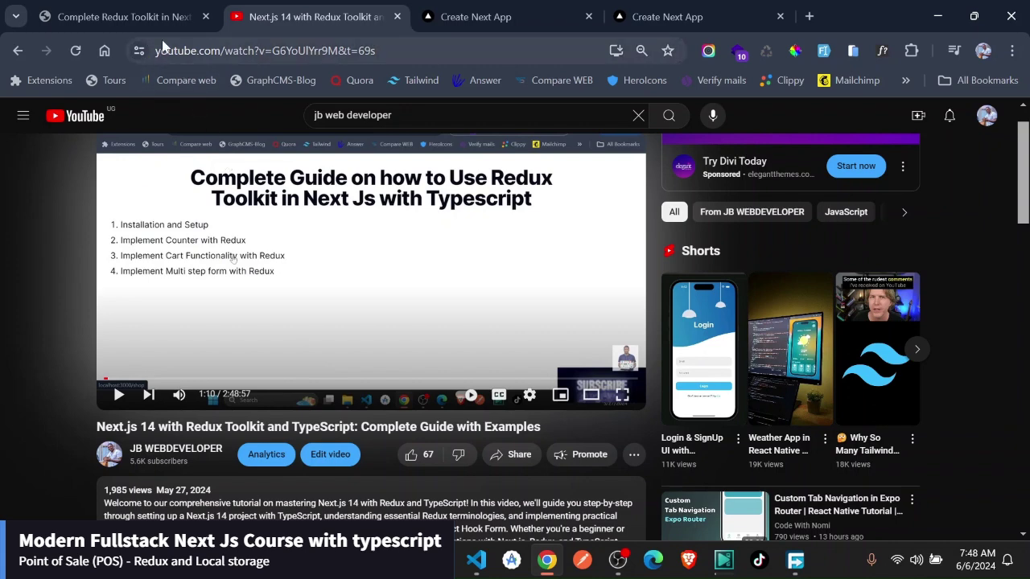
click(148, 20)
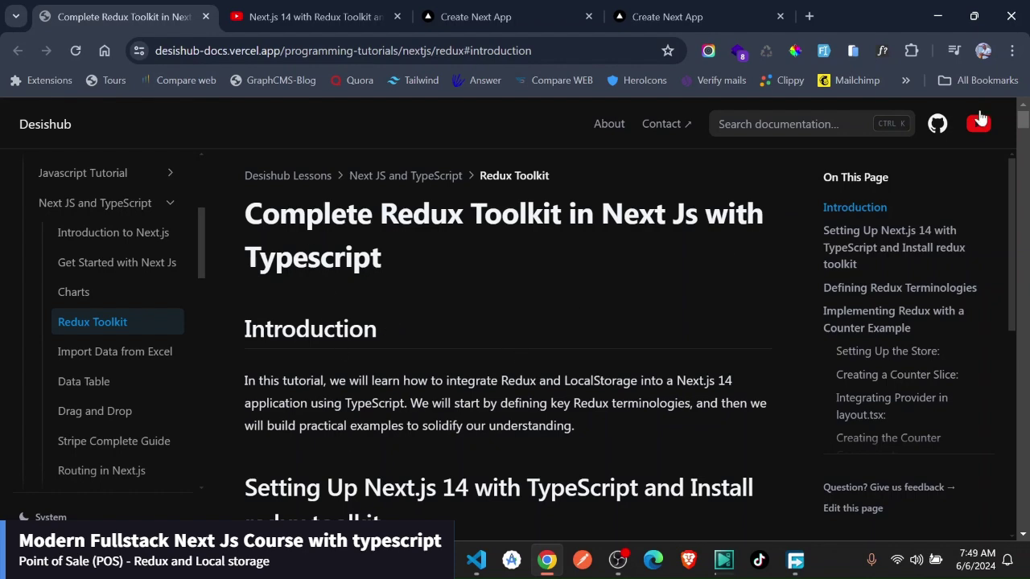
drag(1022, 121, 1012, 203)
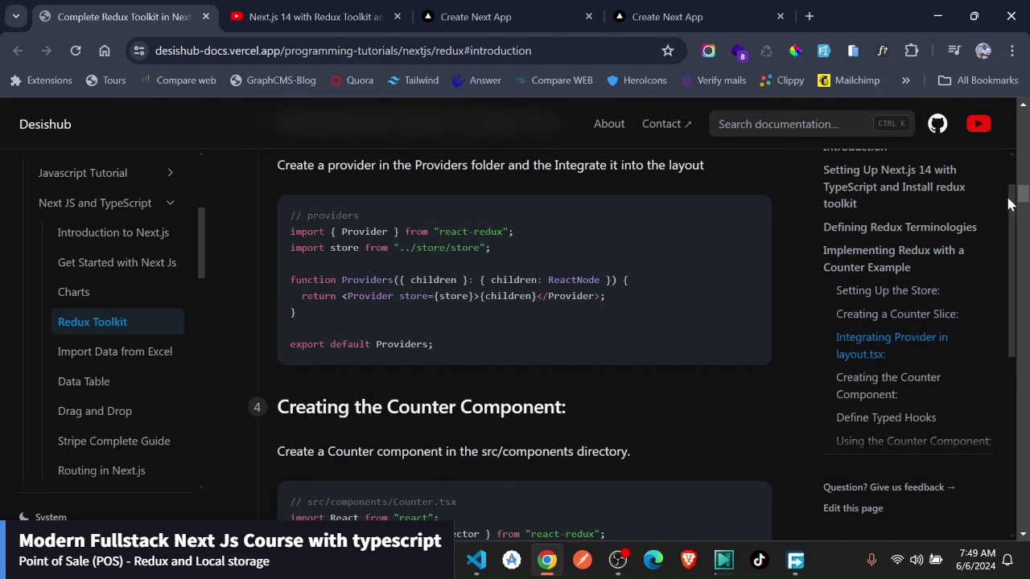
click(331, 20)
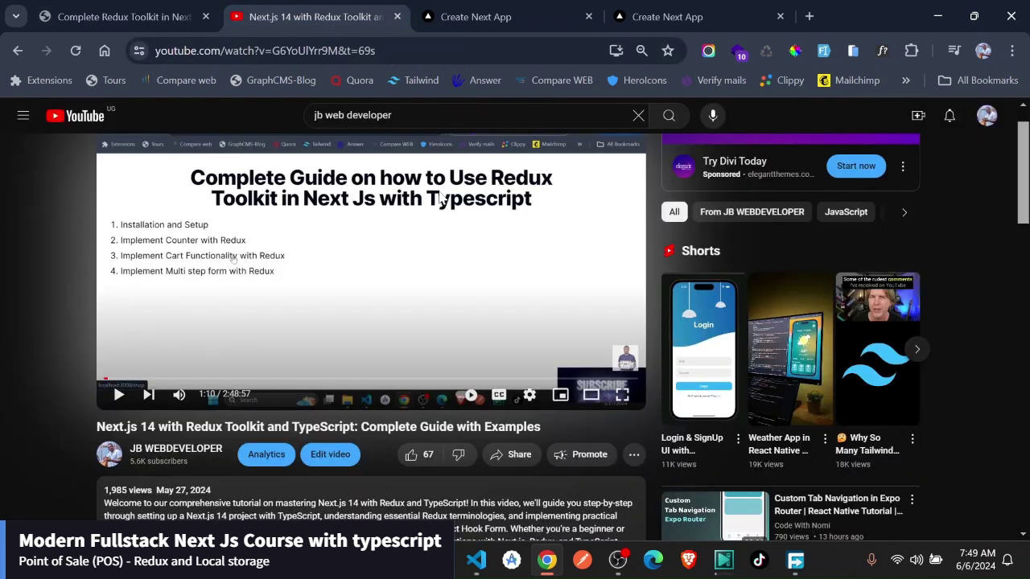